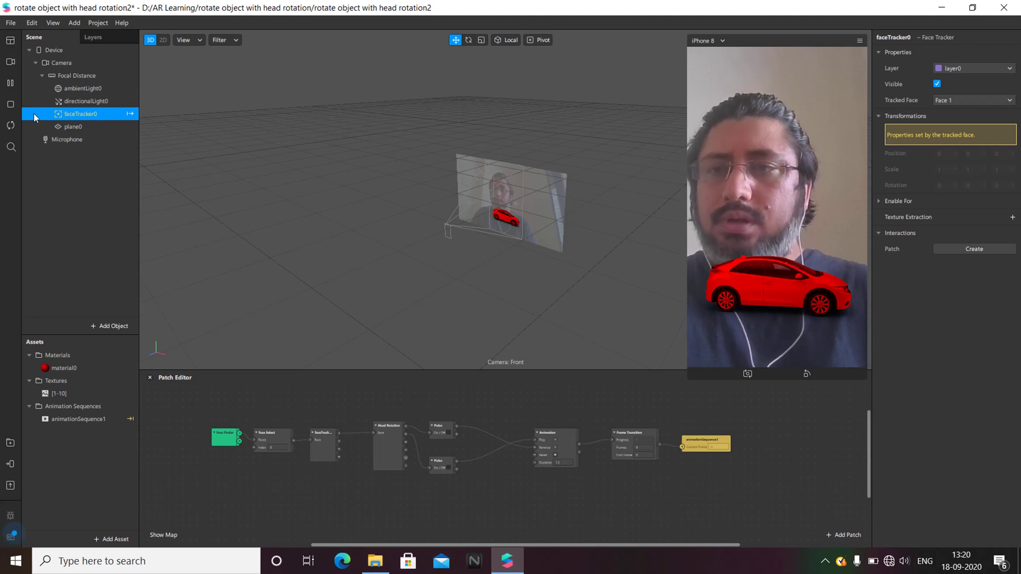
Browse the Focal Distance add options, then select plane0 to show its position, scale and material0
right_click(75, 72)
mouse_move(108, 82)
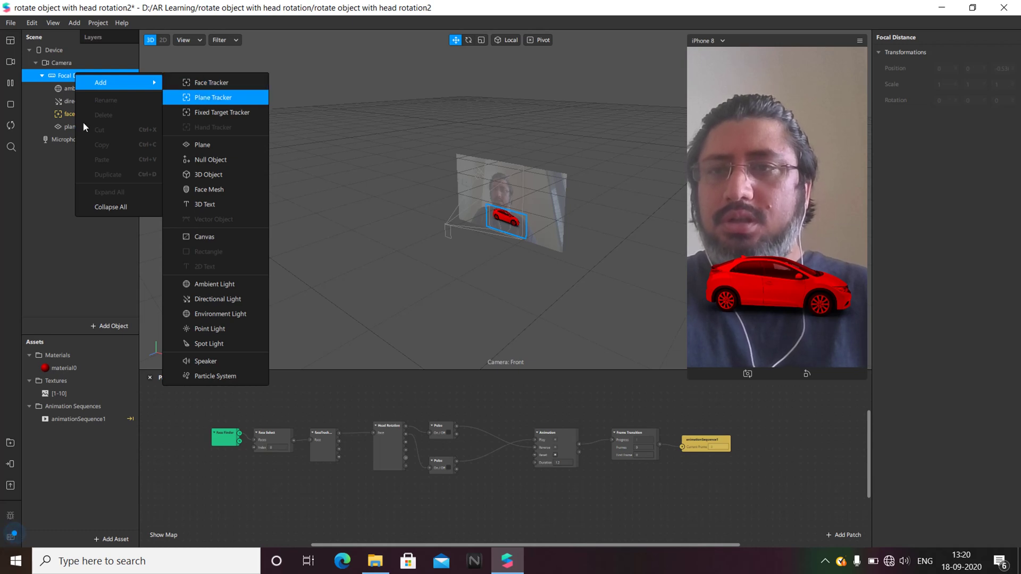
left_click(40, 115)
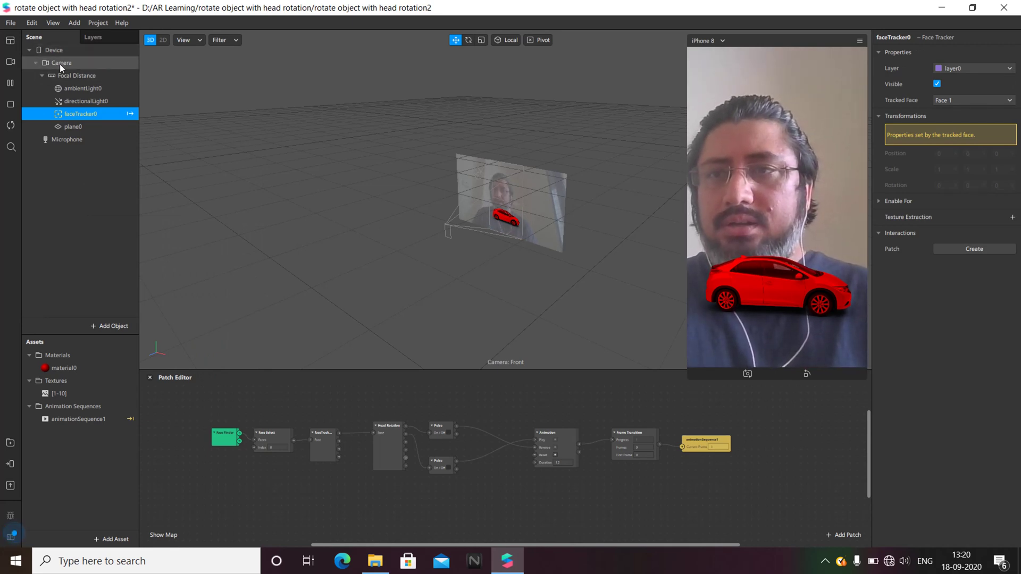
left_click(79, 76)
right_click(79, 74)
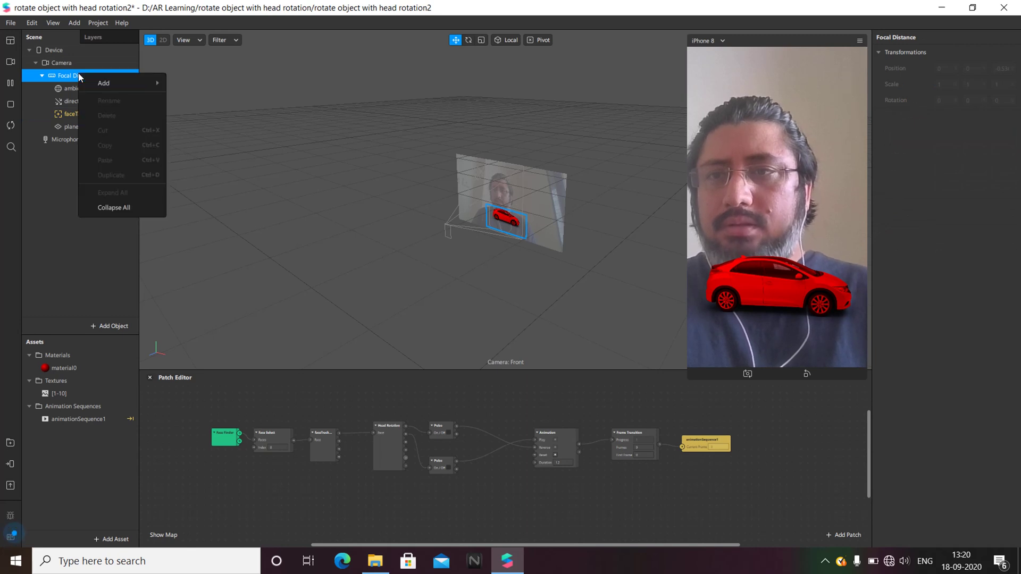
mouse_move(130, 83)
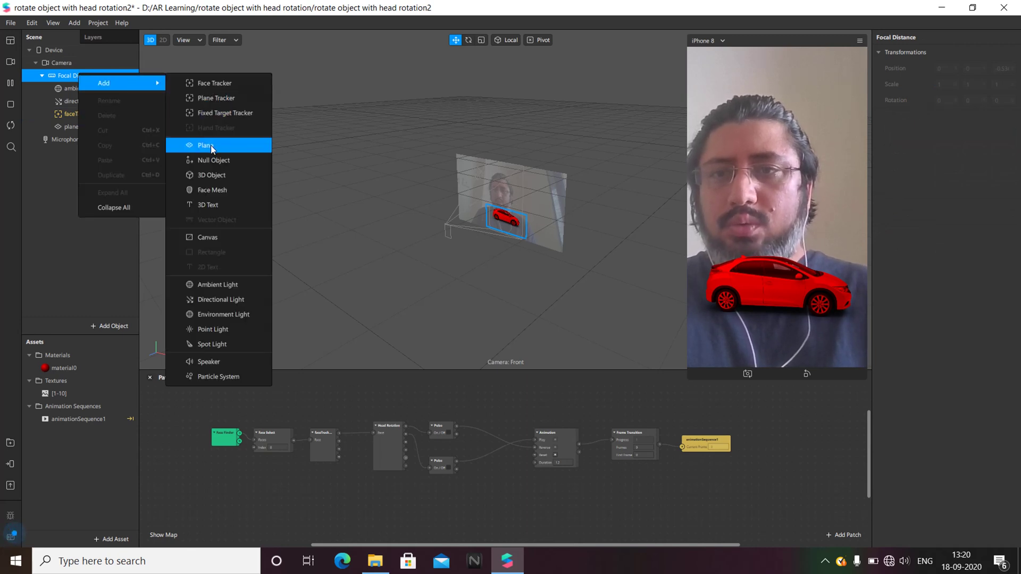
left_click(60, 130)
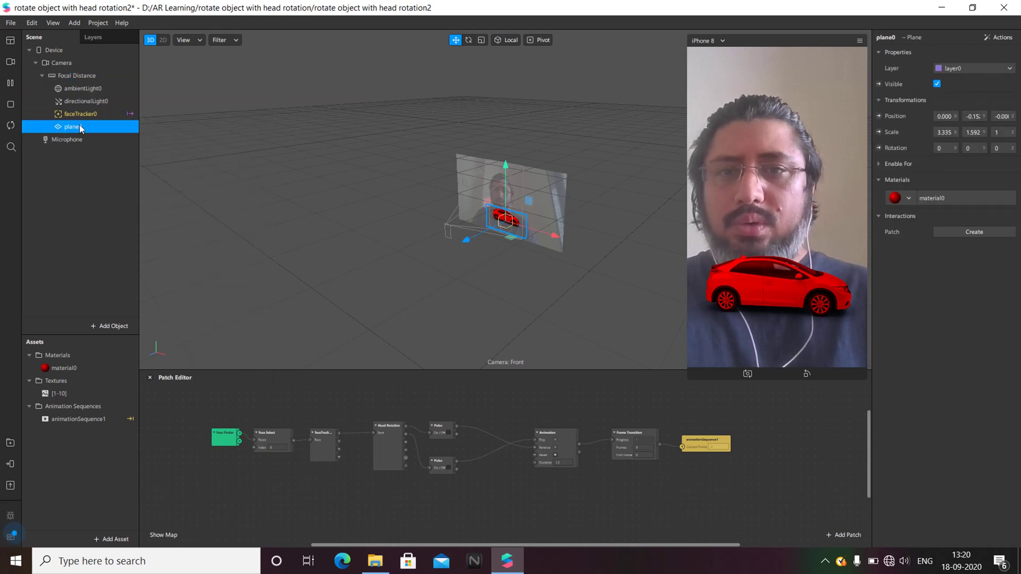
Frame and zoom the viewport on the car plane, then orbit around it
key("f")
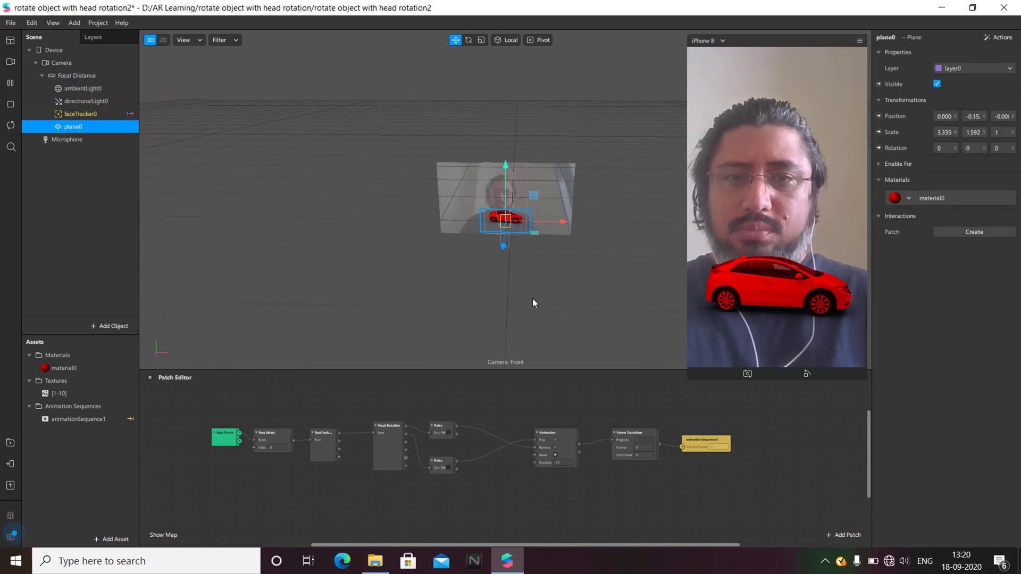
scroll(533, 300, "up", 2)
scroll(533, 301, "up", 2)
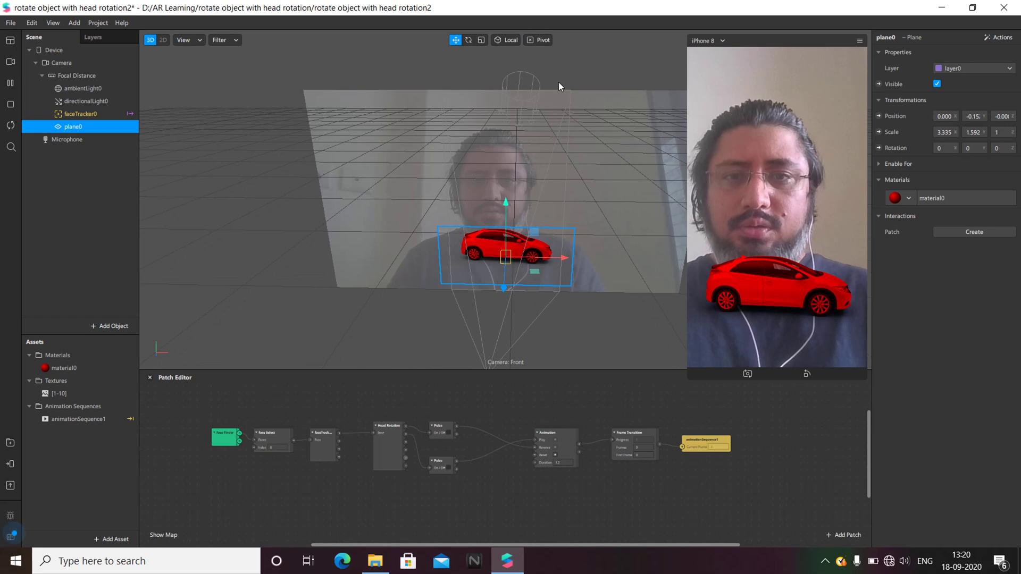
right_click_drag(309, 264, 319, 201)
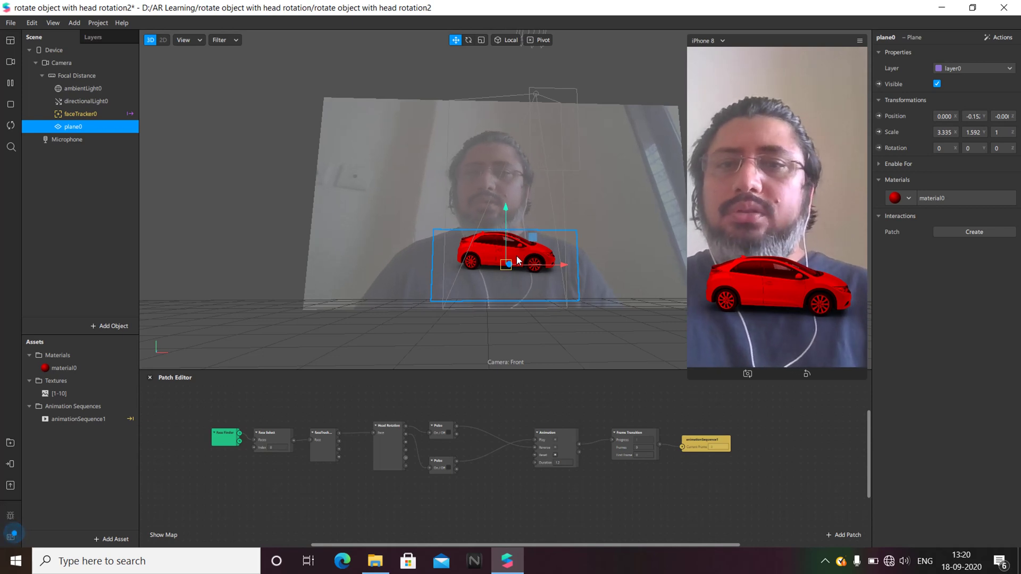
Reselect plane0 after faceTracker0 and bring up the list of asset types to add
left_click(93, 117)
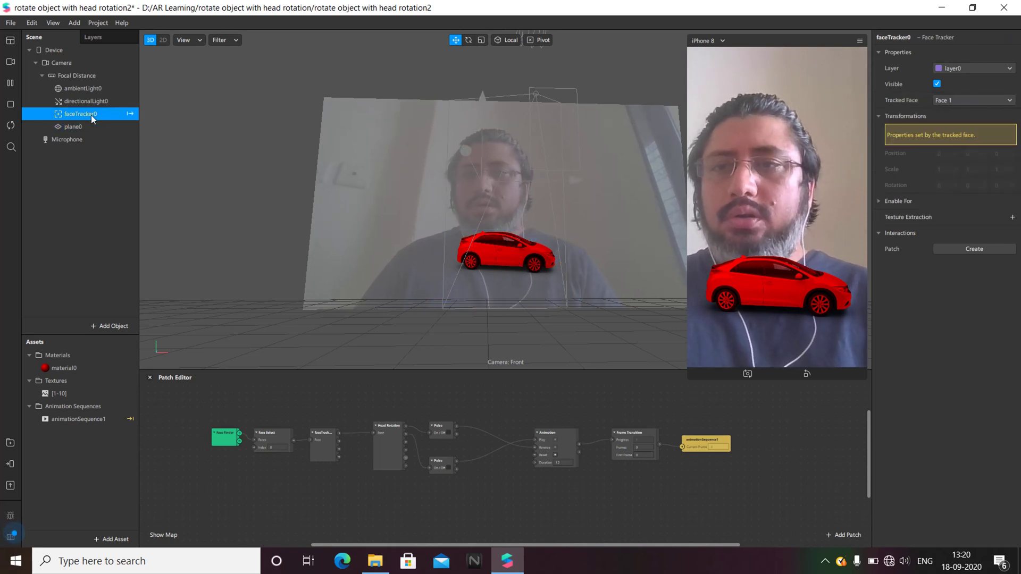
left_click(78, 129)
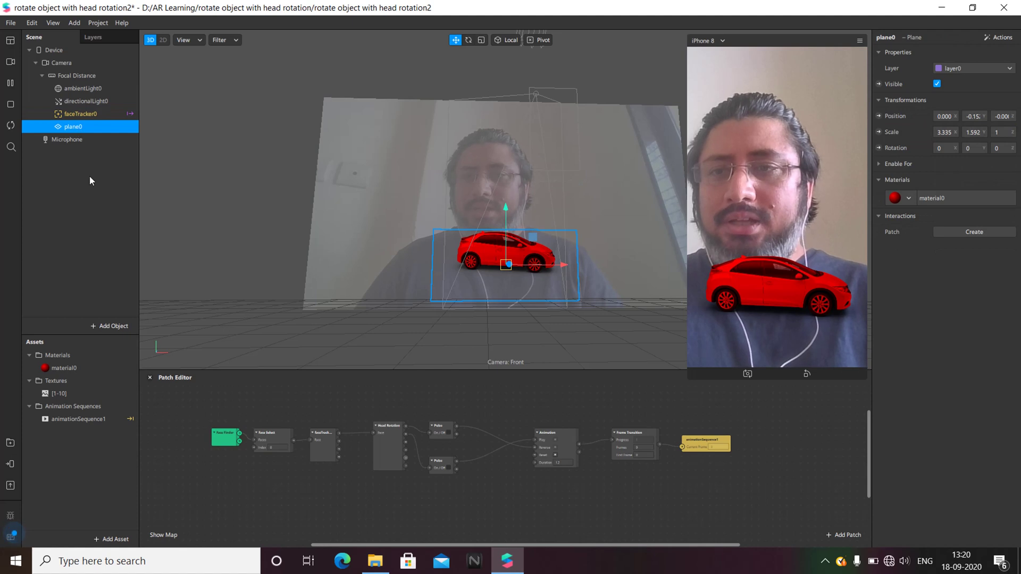
left_click(101, 539)
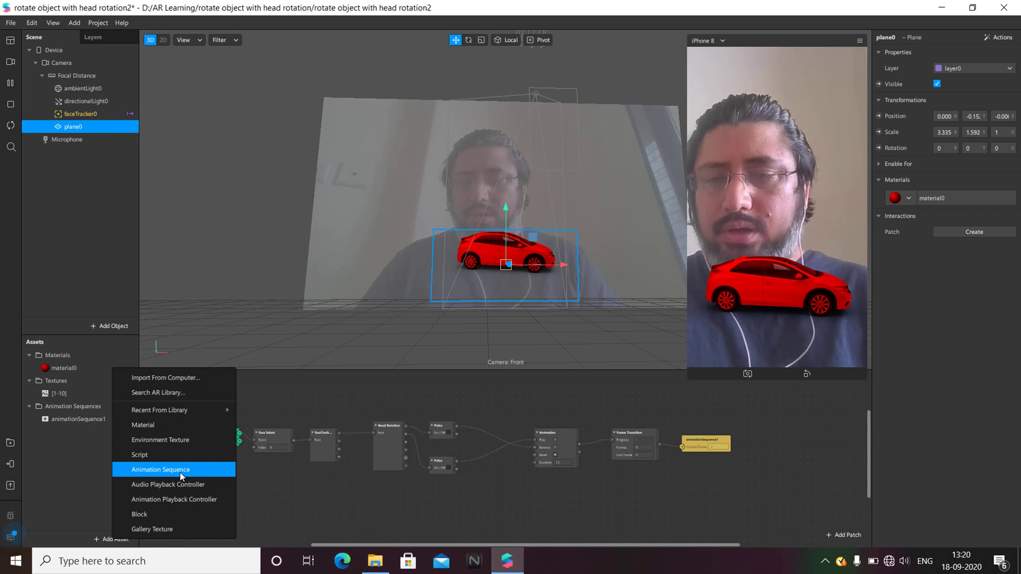
Check animationSequence1's [1-10] texture and 10-frame duration, then switch to the car-image folder
left_click(72, 472)
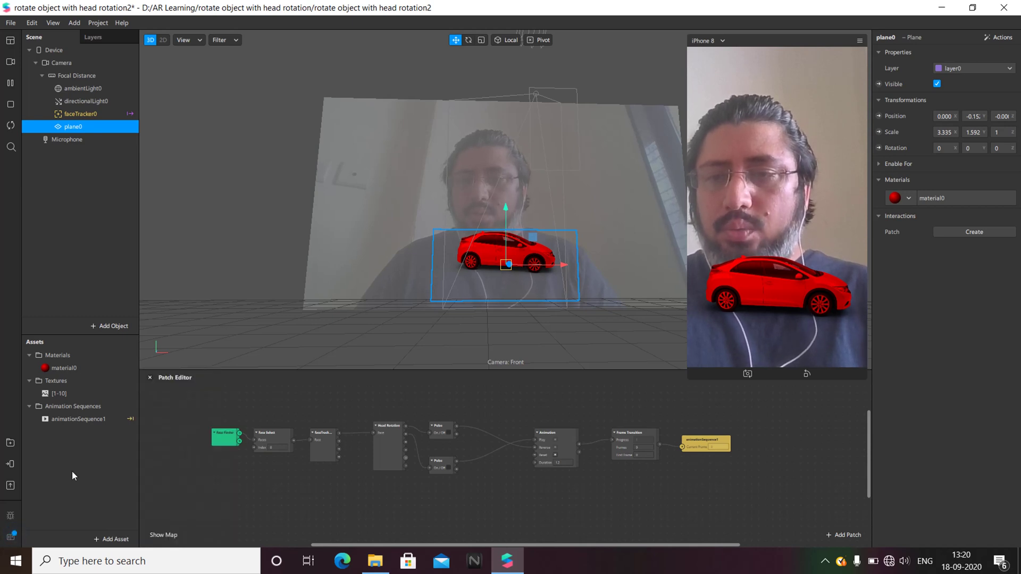
left_click(71, 419)
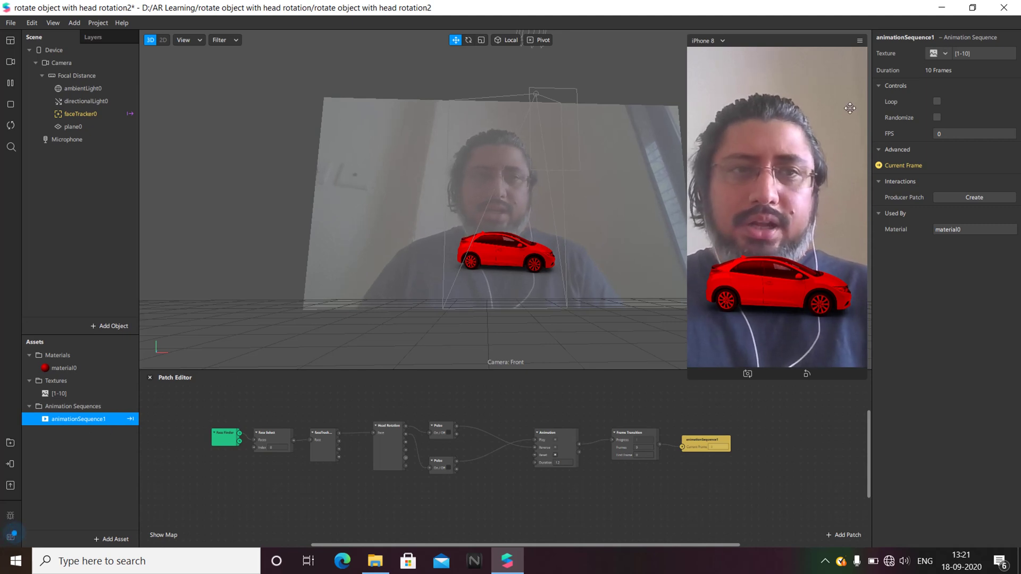
left_click(946, 54)
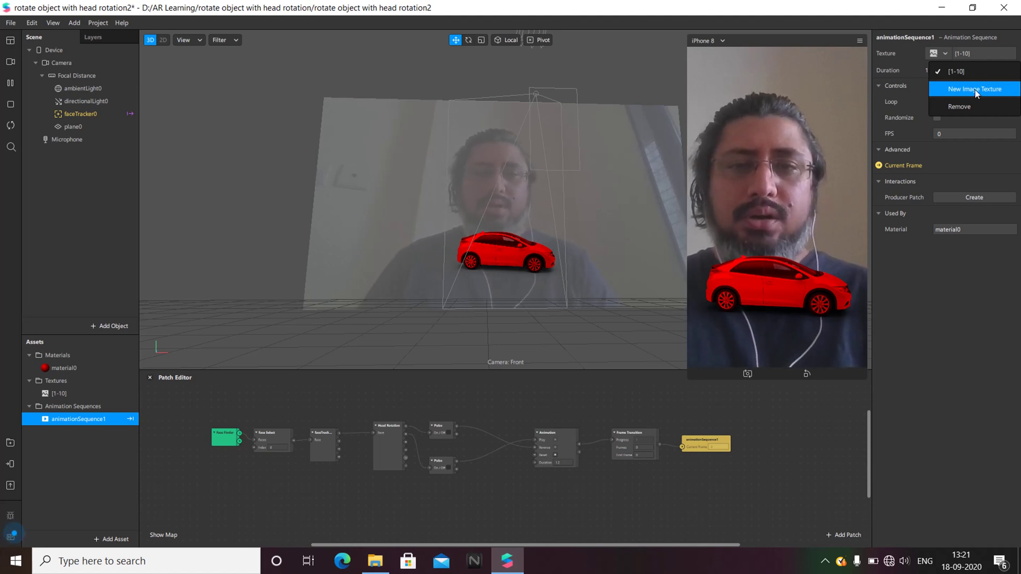
key("alt+Tab")
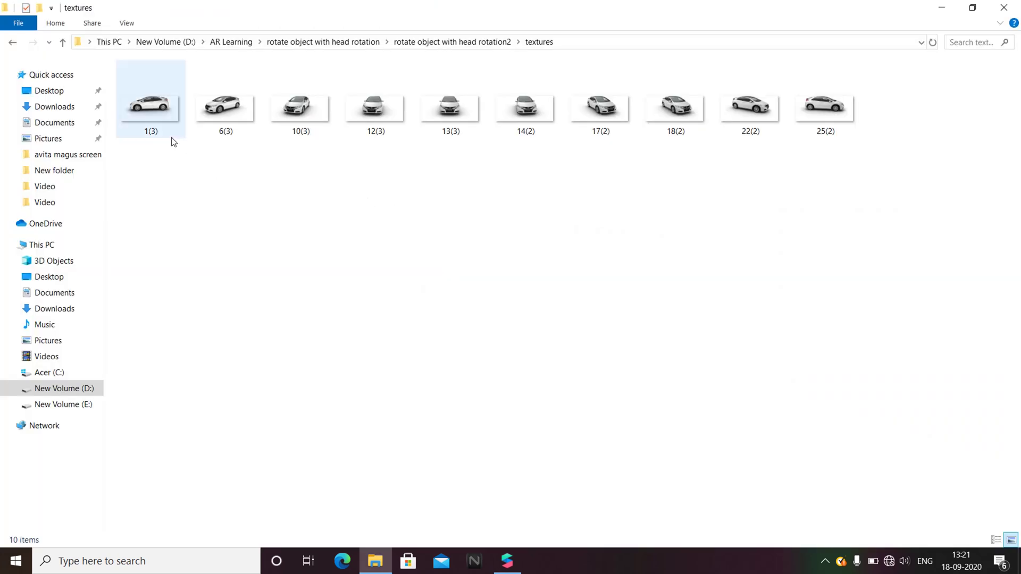
Select all ten car images to show their 637 KB total, then clear the selection
left_click_drag(167, 180, 873, 100)
left_click(761, 263)
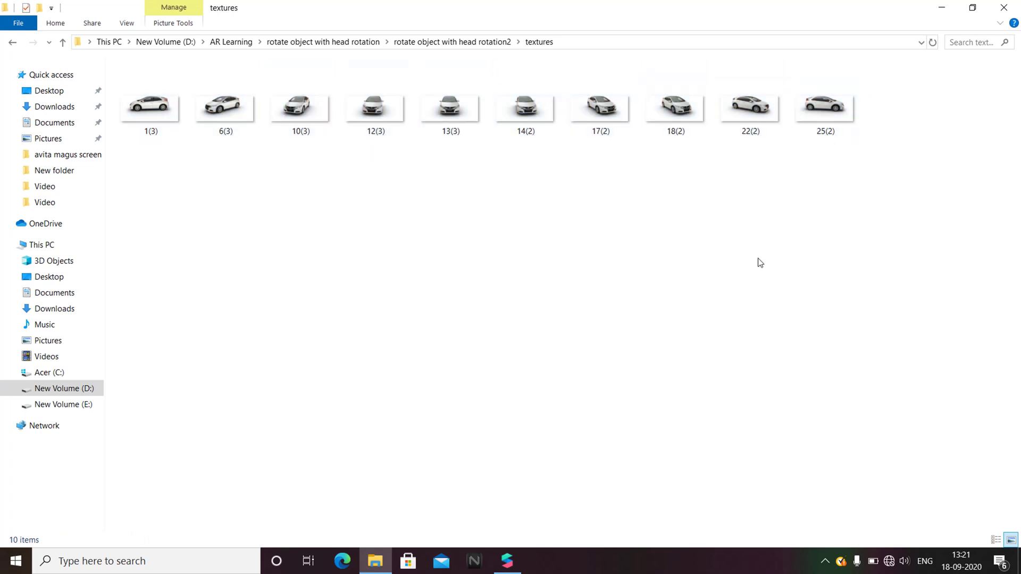
key("ctrl+a")
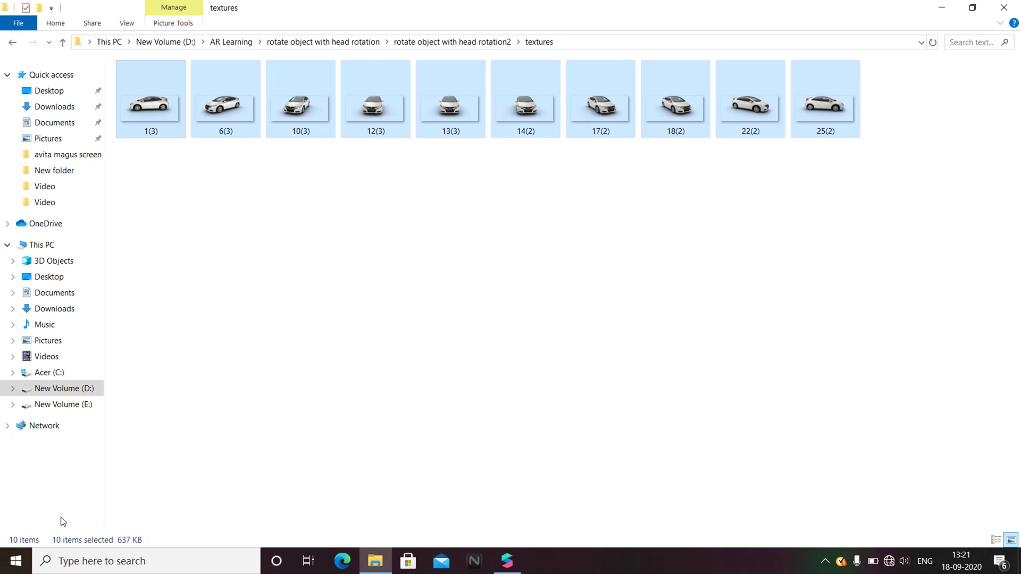
left_click(545, 311)
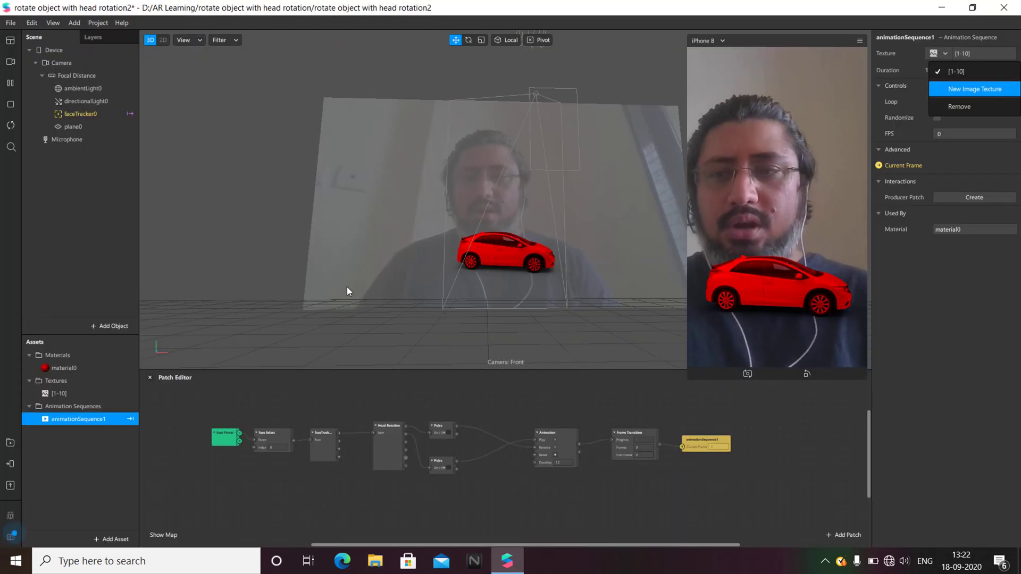
Inspect the [1-10] texture as a 10-frame, 637.60 kB Texture Sequence, then reselect Textures
left_click(54, 378)
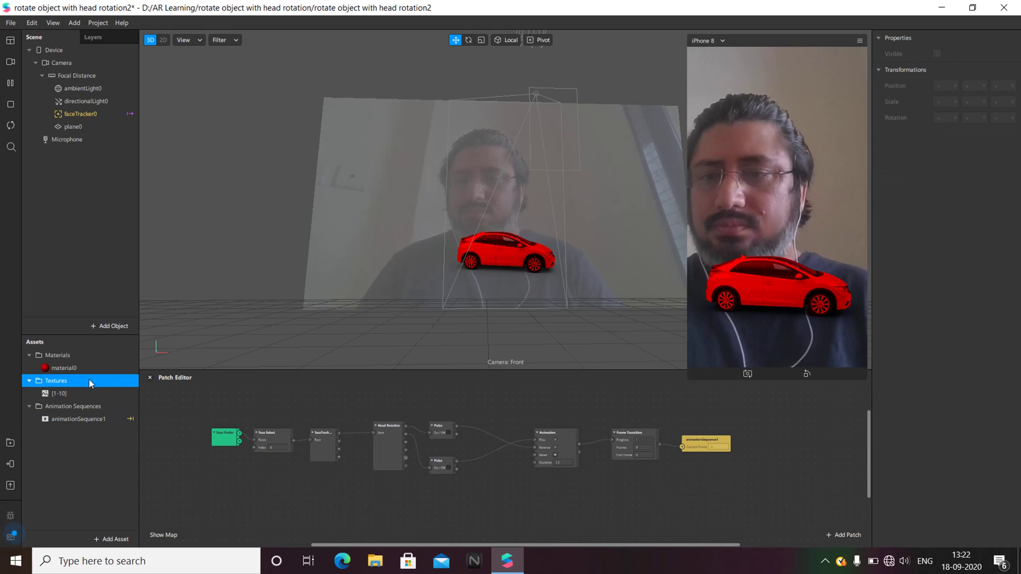
left_click(59, 395)
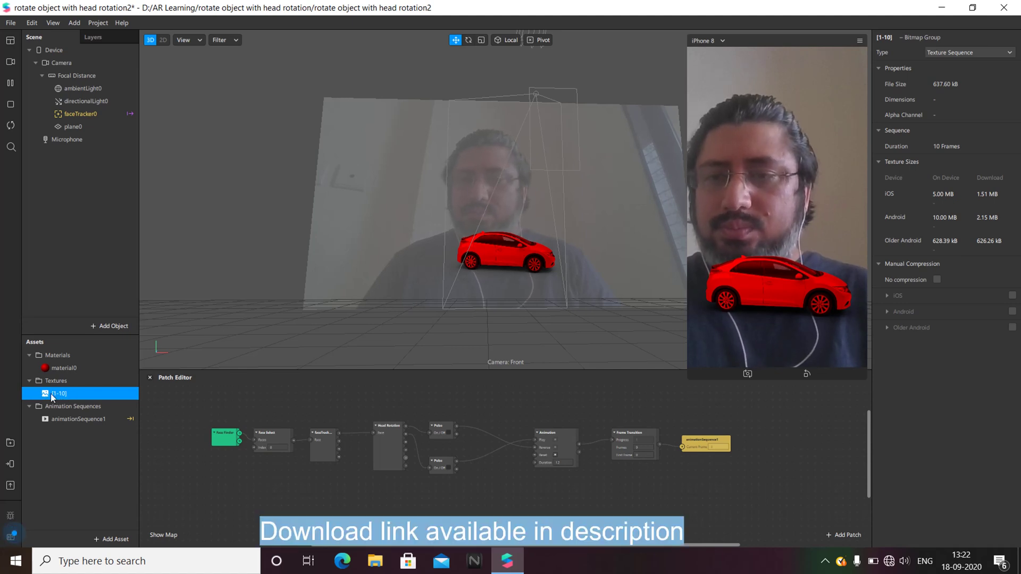
left_click(94, 383)
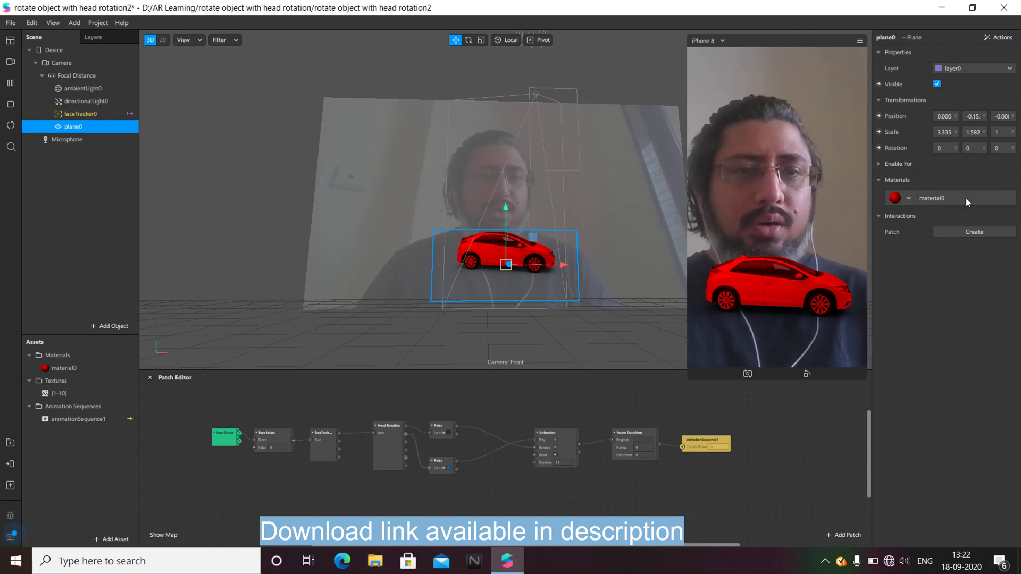
Review material0's texture choices, then close them and deselect the car plane
left_click(71, 369)
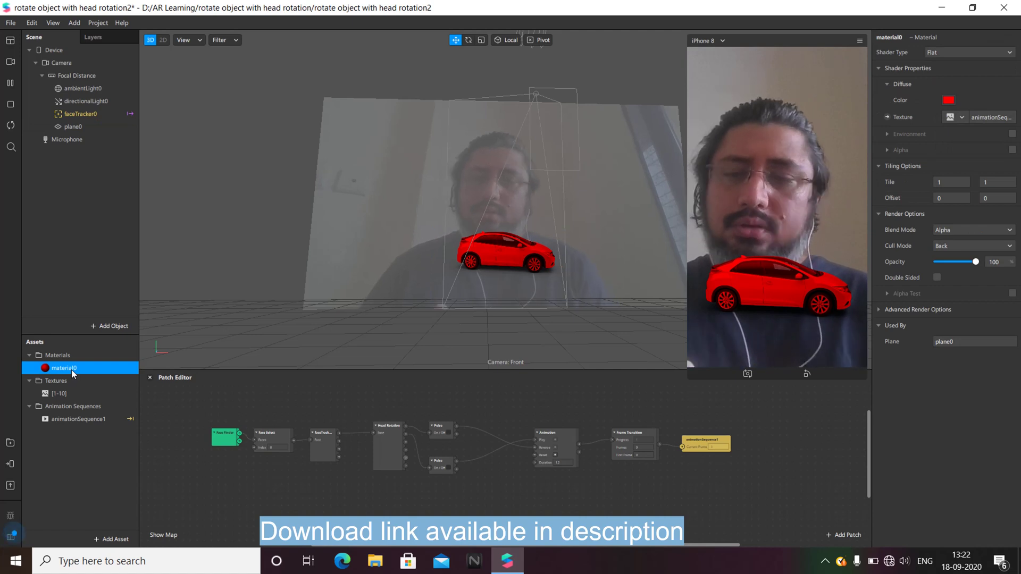
left_click(962, 118)
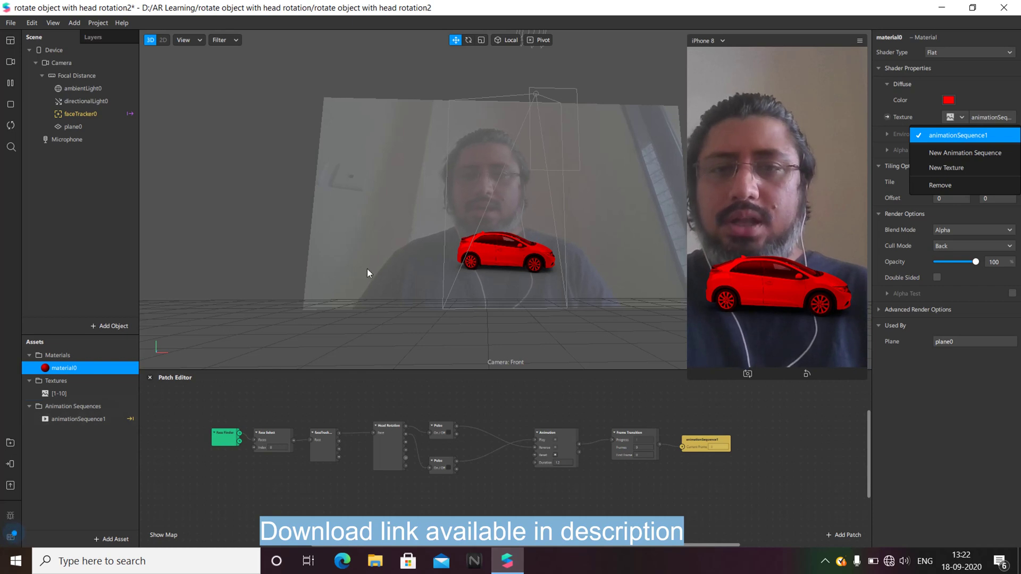
left_click(506, 259)
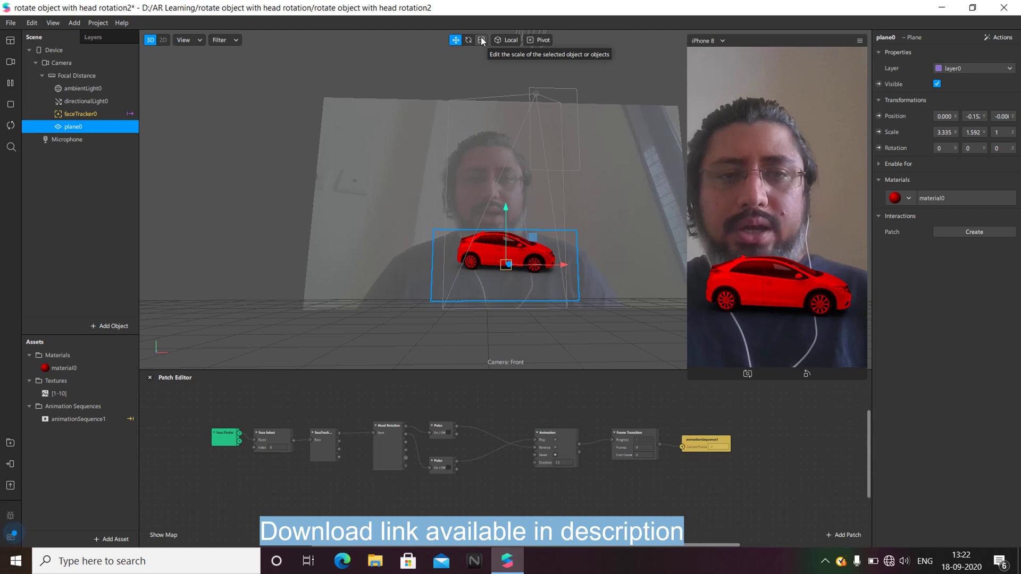
left_click(276, 204)
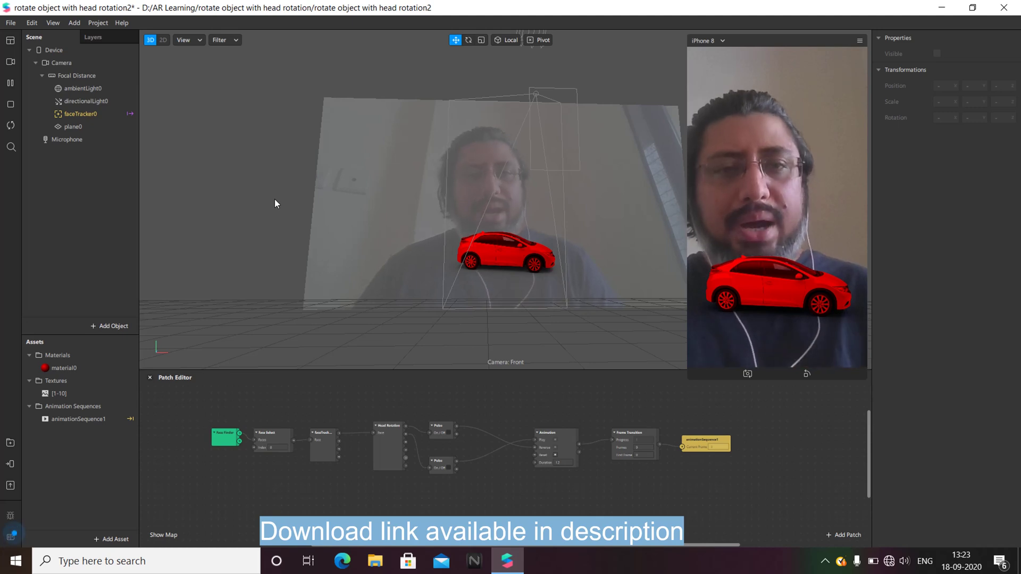
left_click(54, 23)
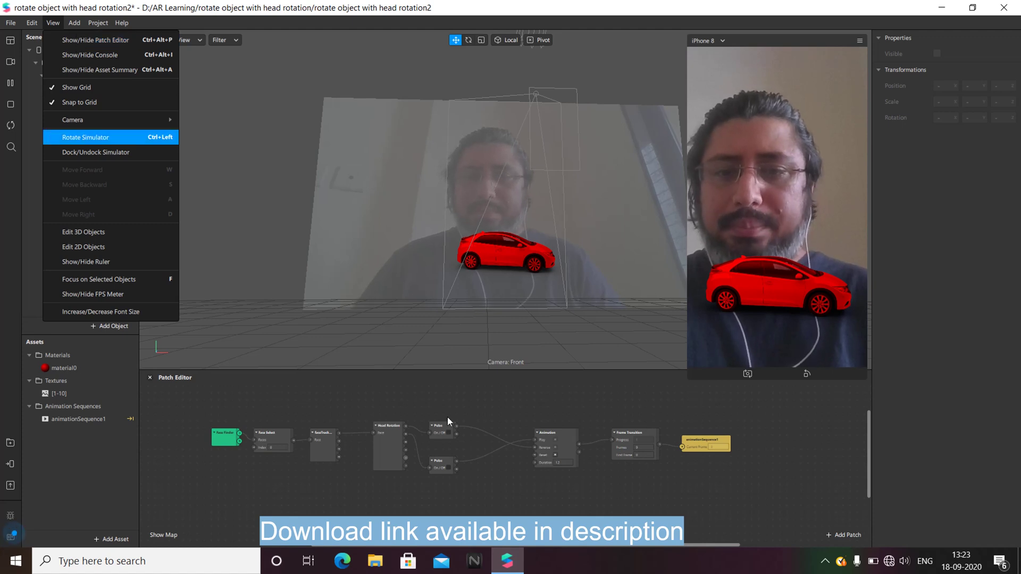
left_click(328, 499)
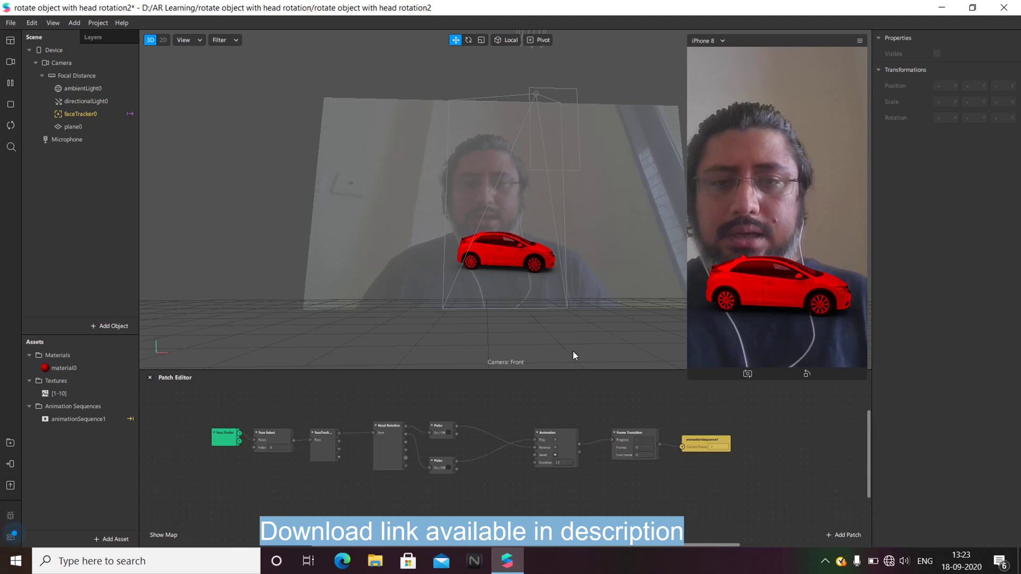
scroll(235, 483, "up", 3)
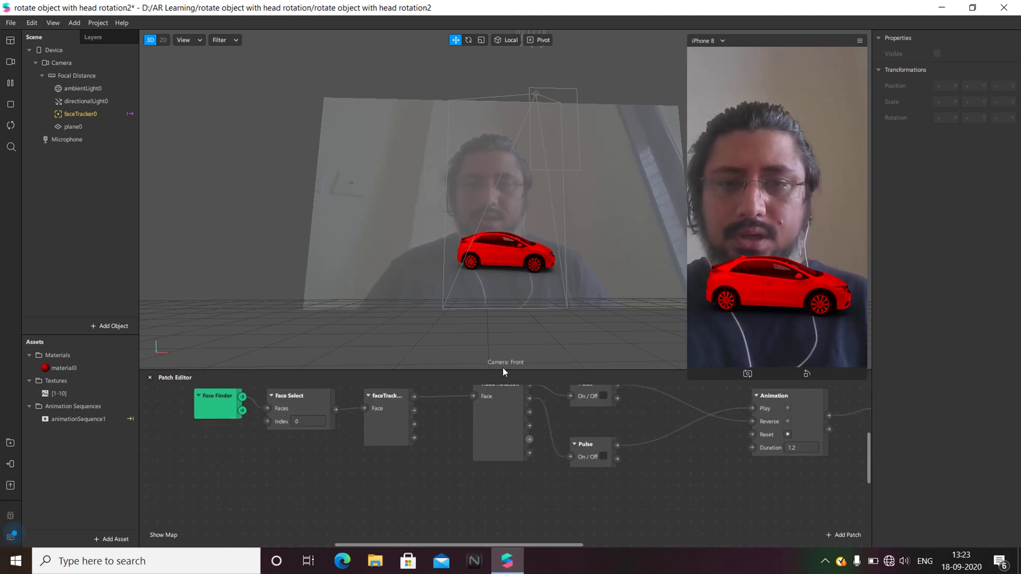
Enlarge and zoom the patch graph, then list faceTracker0's interaction patches from Blink to Producer Patch
left_click_drag(502, 372, 510, 209)
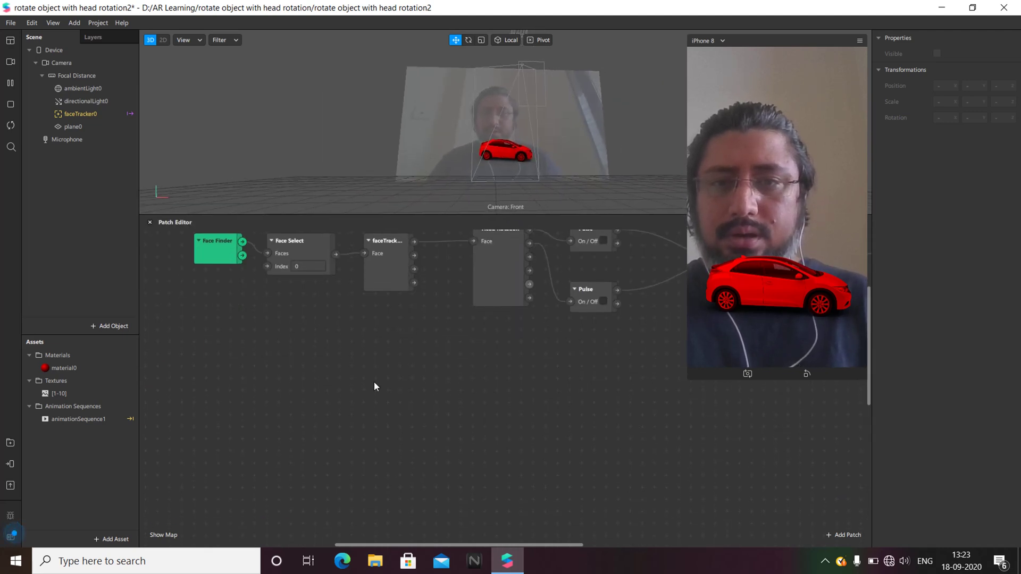
scroll(374, 382, "up", 5)
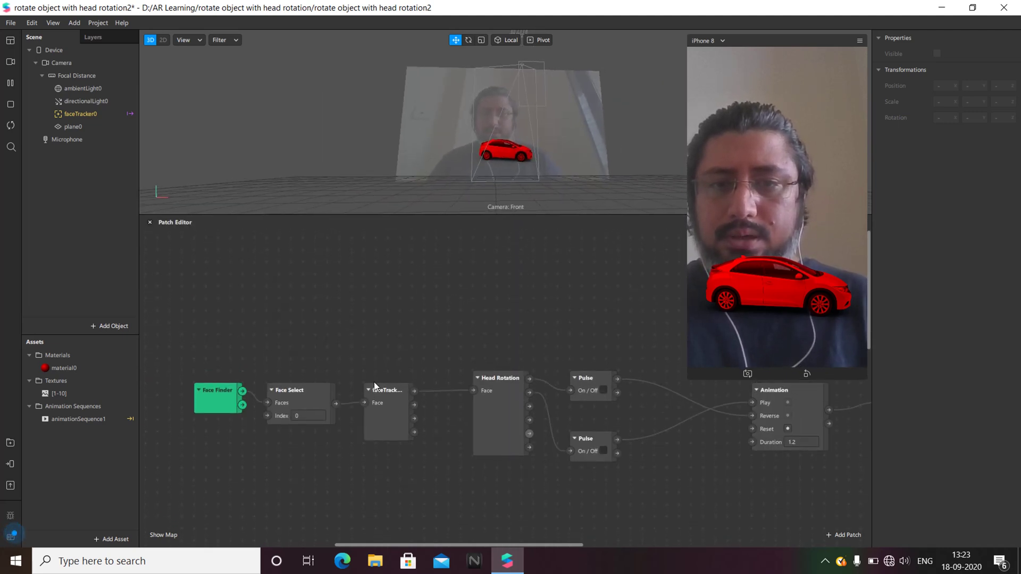
scroll(375, 383, "up", 3, "ctrl")
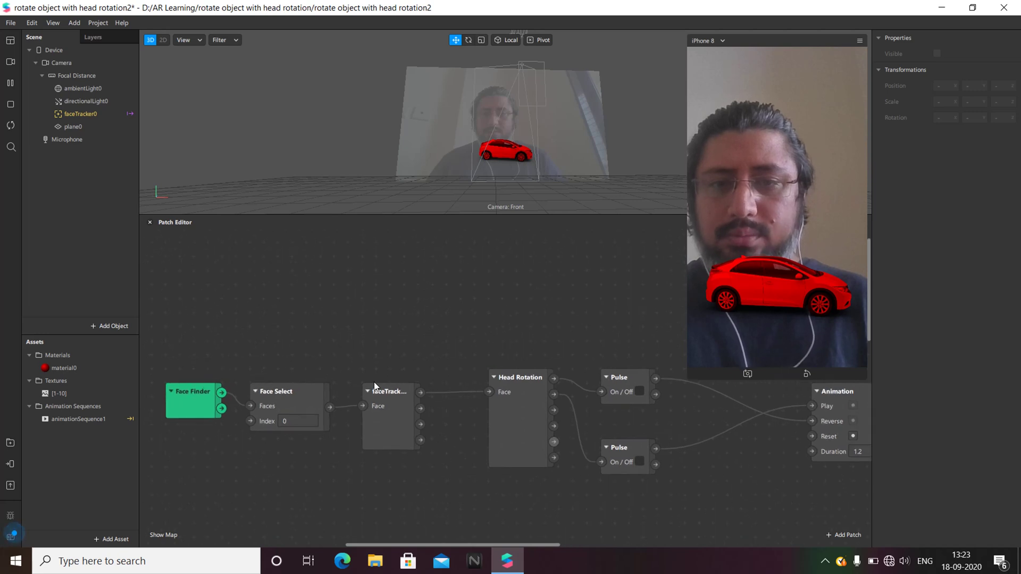
scroll(376, 384, "up", 1, "ctrl")
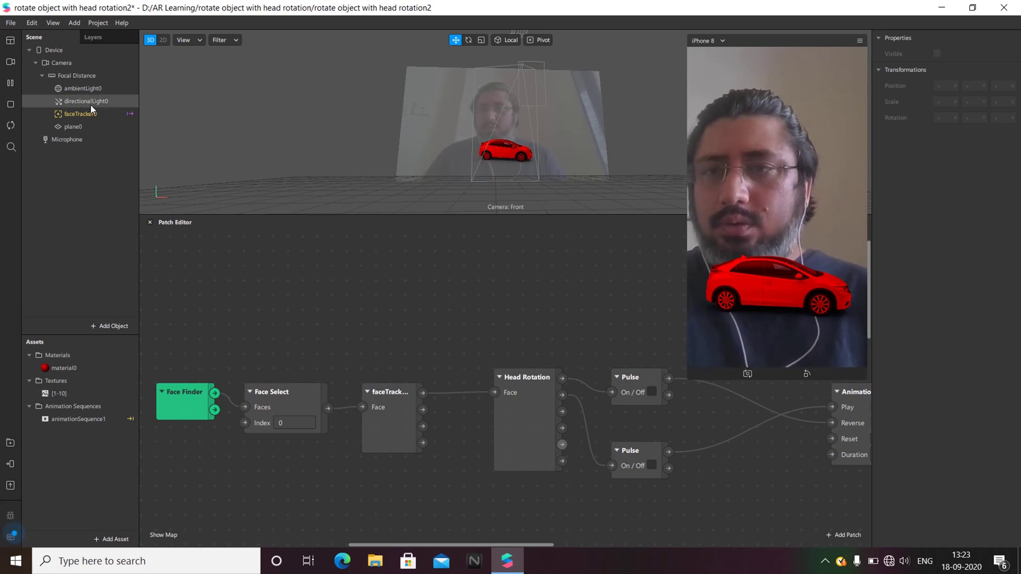
left_click(71, 116)
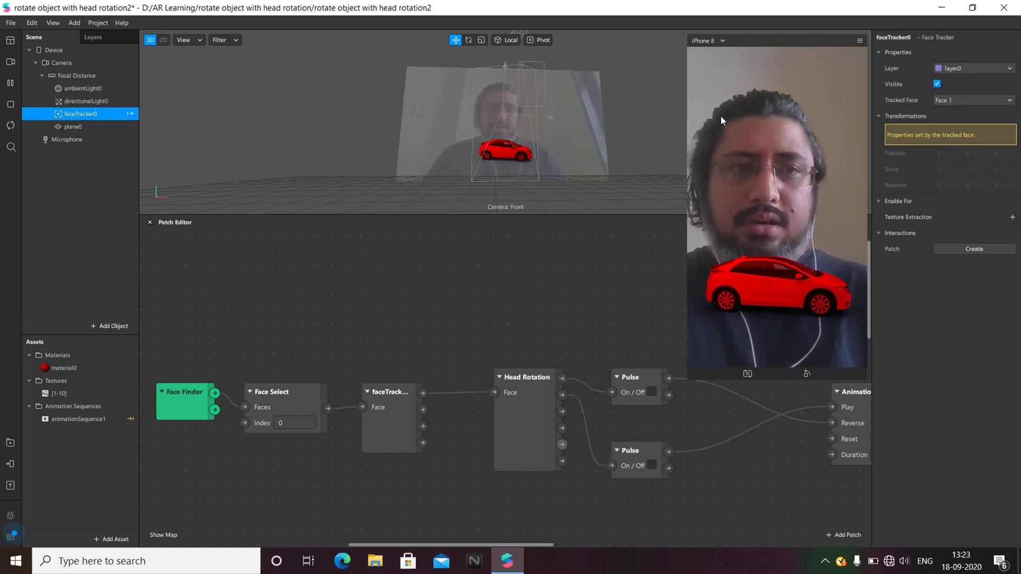
left_click(977, 251)
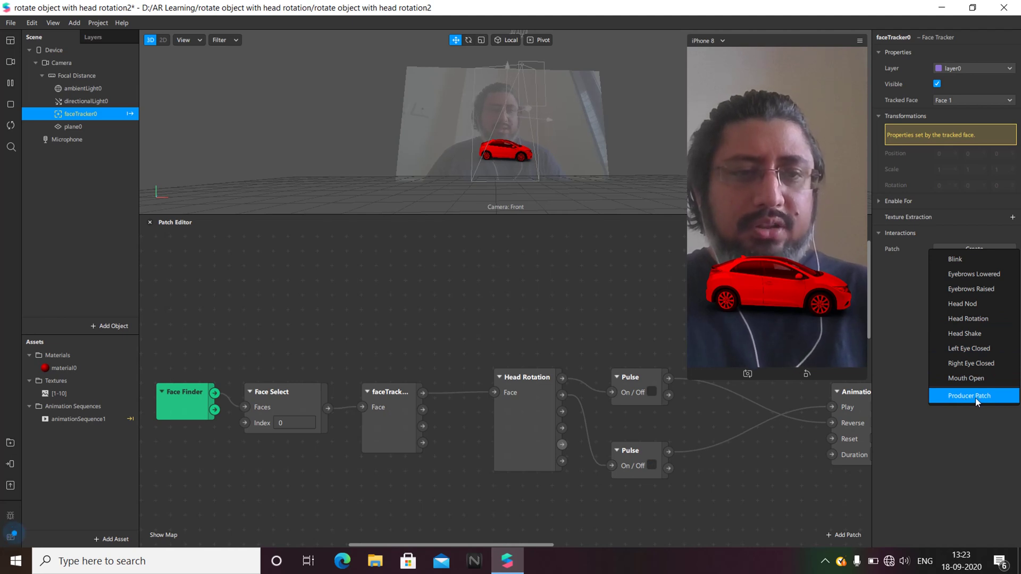
Highlight the Face Finder, Face Select and faceTracker0 patches to reveal their outputs
left_click(184, 405)
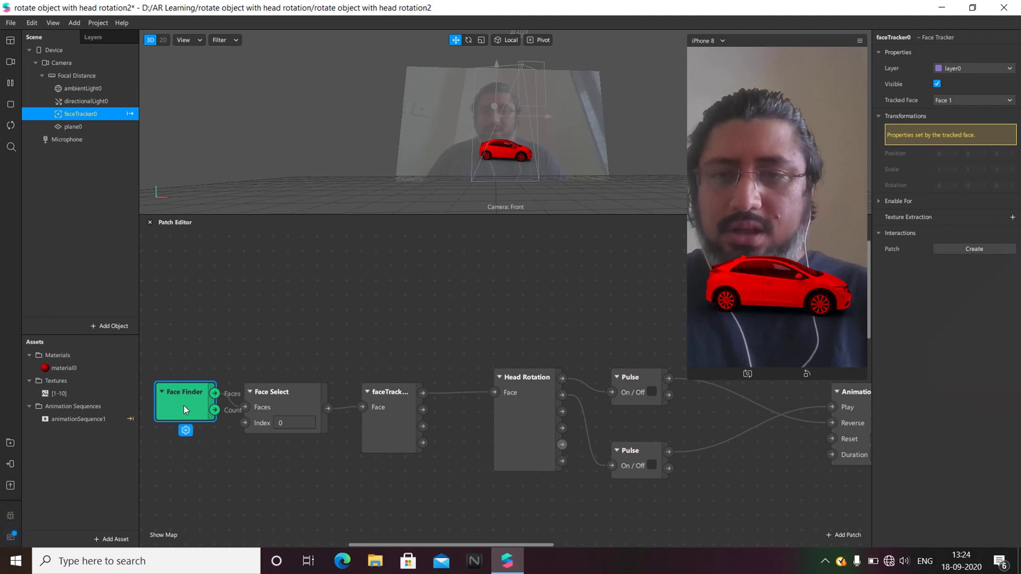
left_click(287, 394)
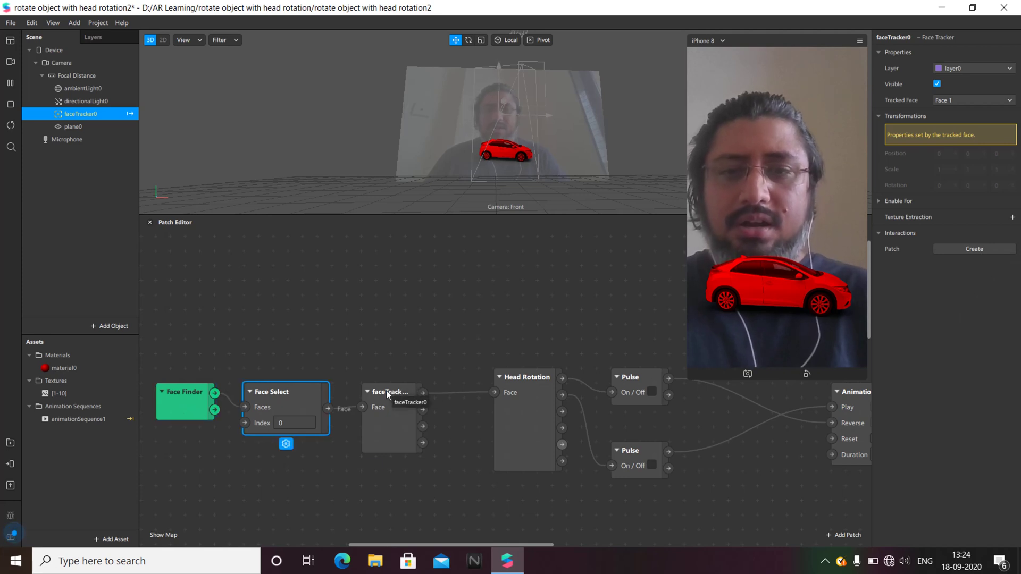
left_click(389, 393)
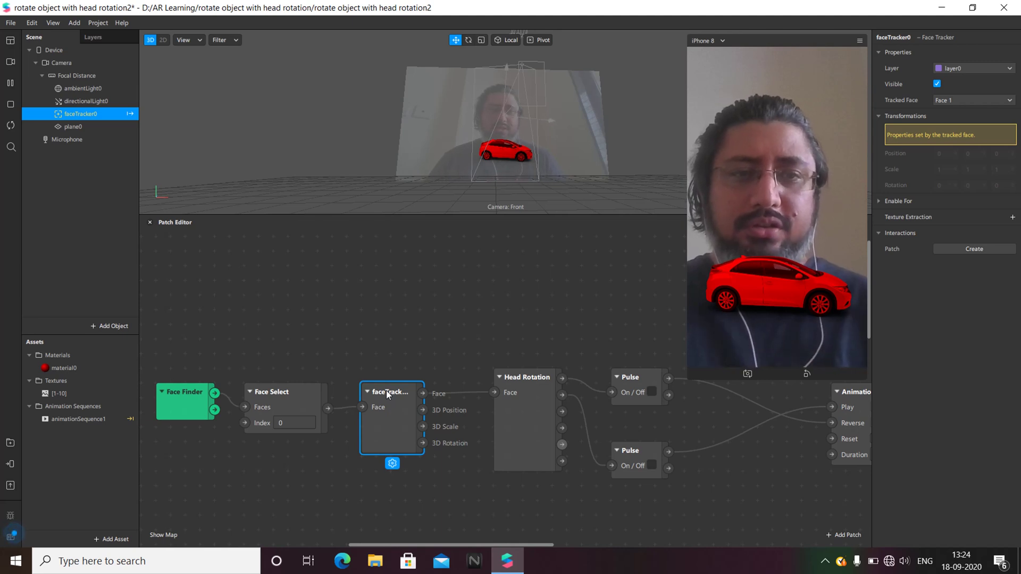
Select the Head Rotation patch to show its outputs and move it slightly left
left_click(967, 249)
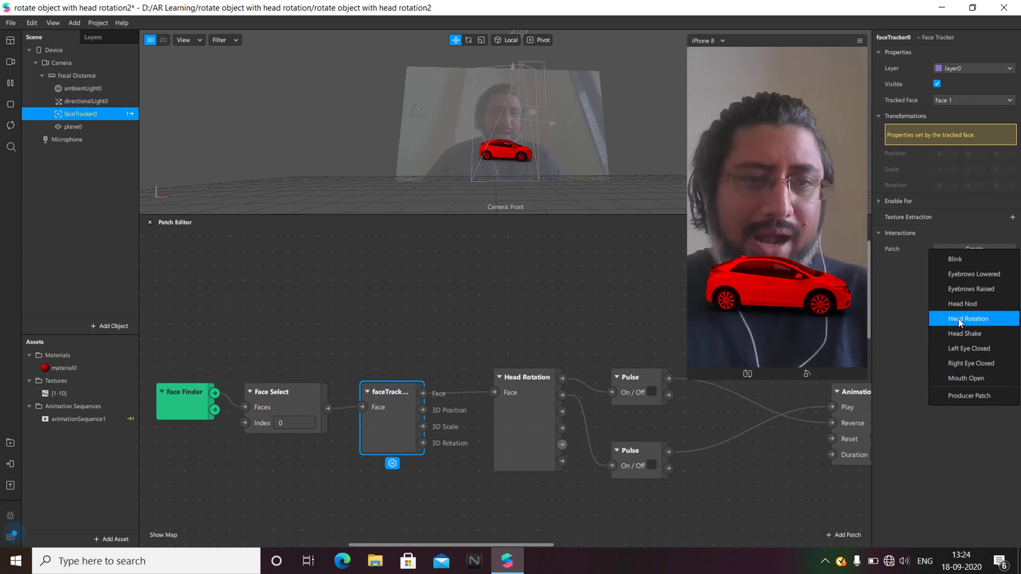
left_click(526, 375)
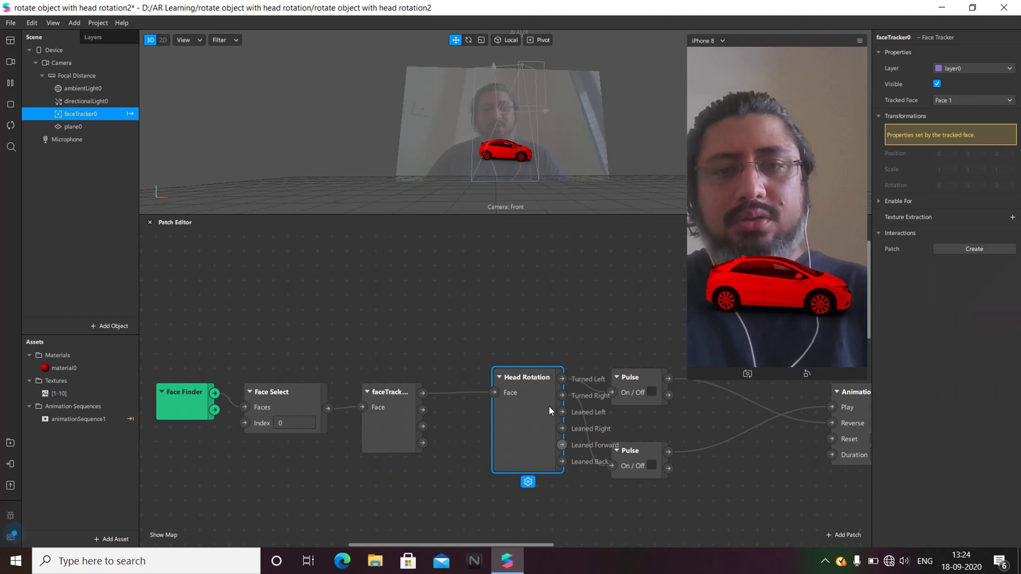
left_click_drag(522, 381, 494, 380)
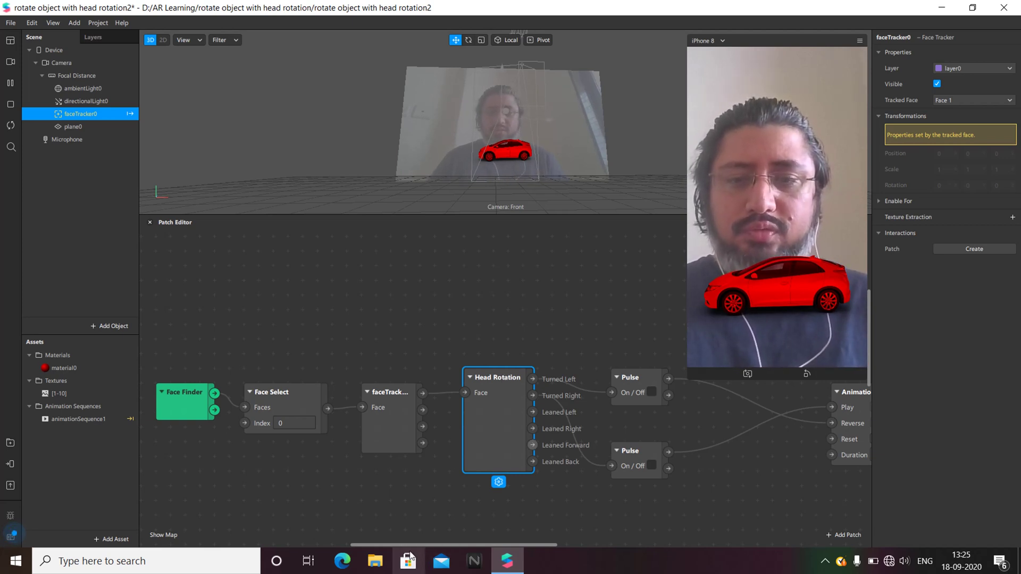
Scroll the patch graph right to show Animation, Frame Transition and animationSequence1
left_click_drag(387, 545, 492, 543)
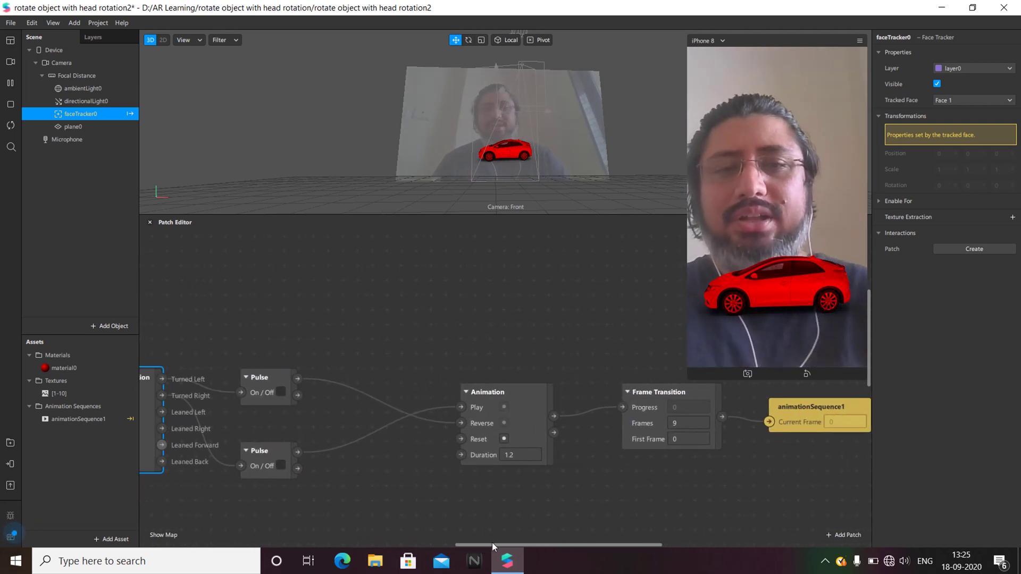
Search the patch library for 'fra' and preview the Frame Transition patch description
left_click(670, 395)
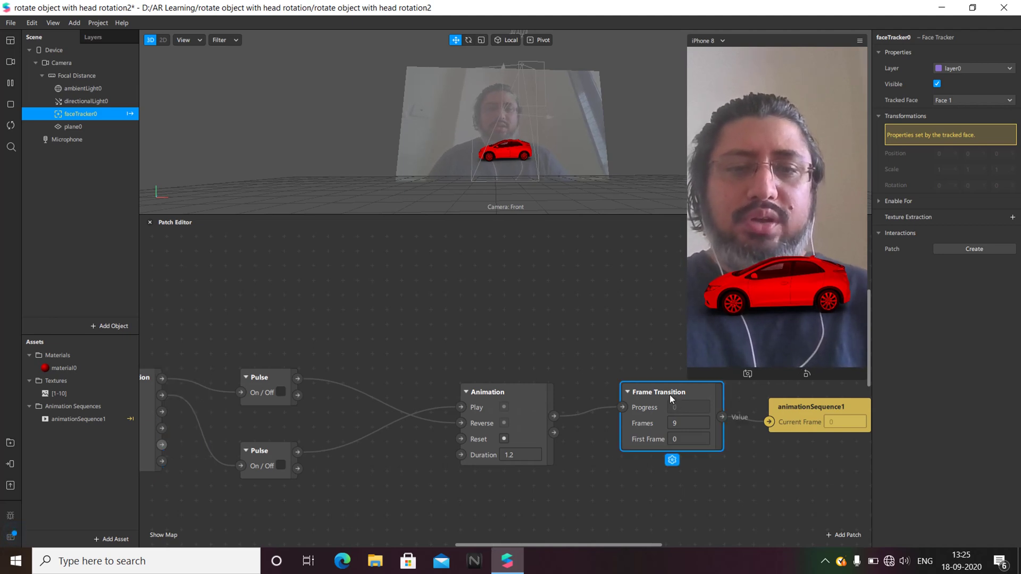
double_click(565, 321)
type("fra")
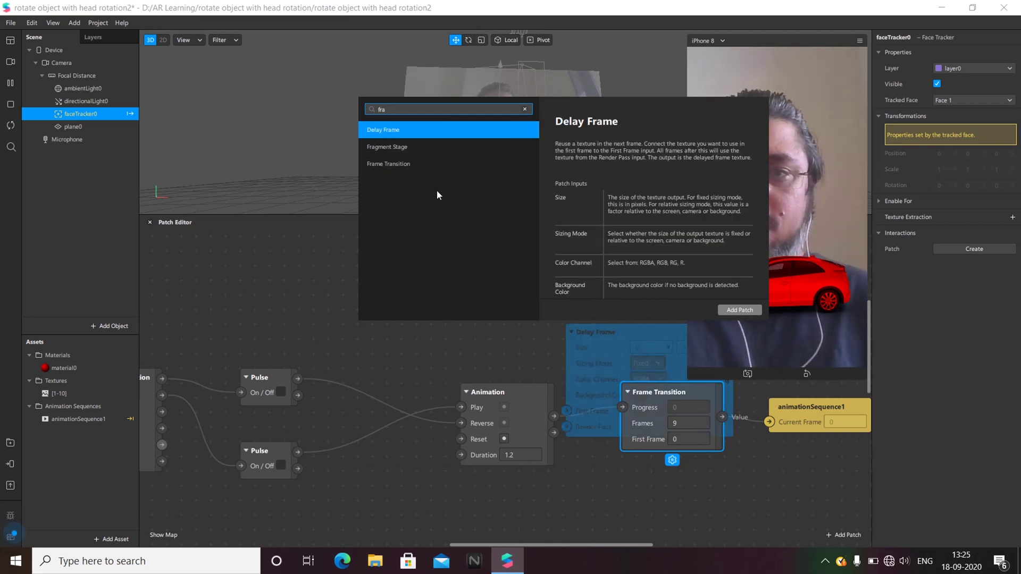
left_click(409, 164)
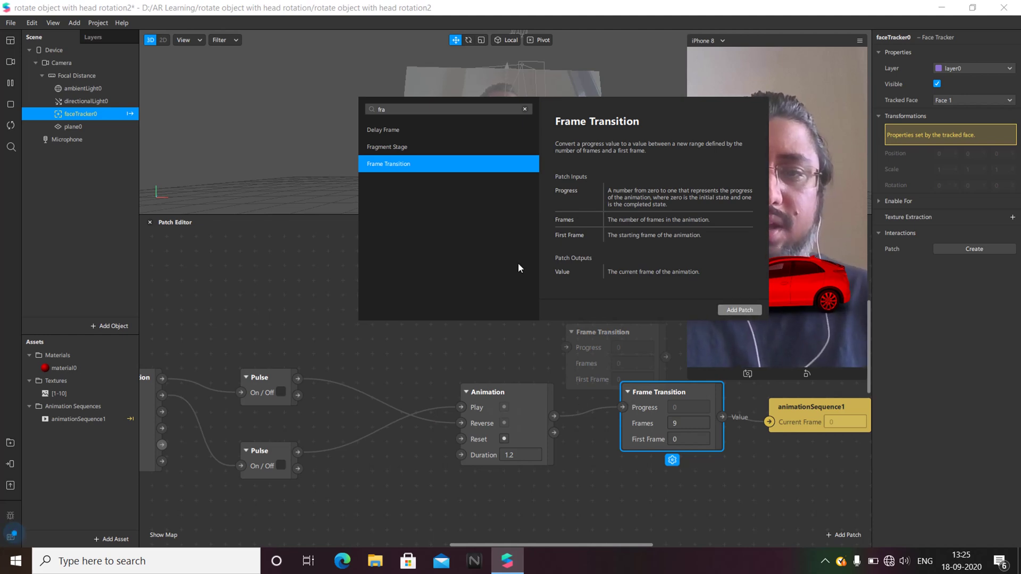
Replace the search with 'anim' to show the Animation patch's inputs and Progress output
left_click(456, 110)
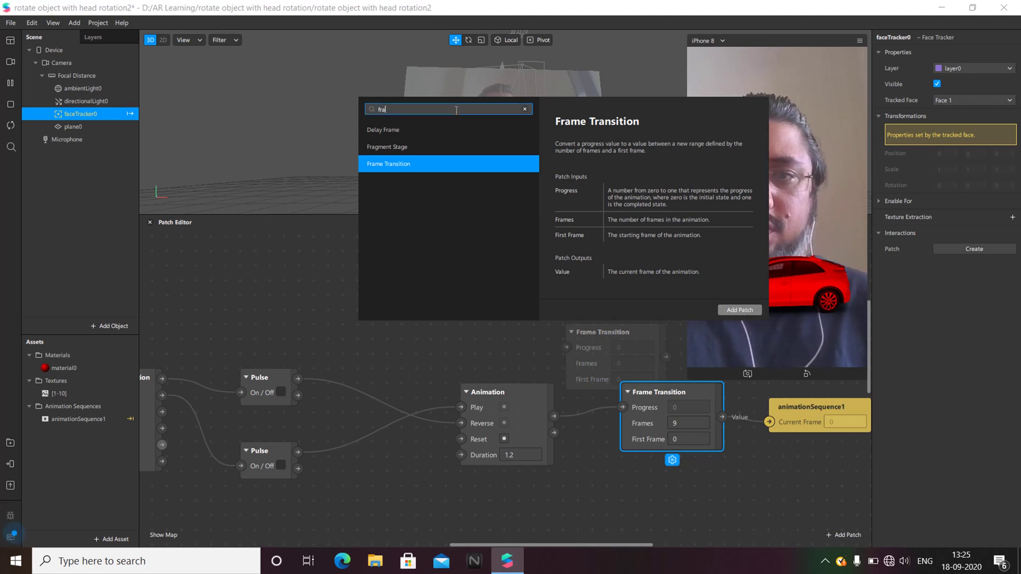
key("BackSpace")
key("BackSpace")
key("BackSpace")
type("anim")
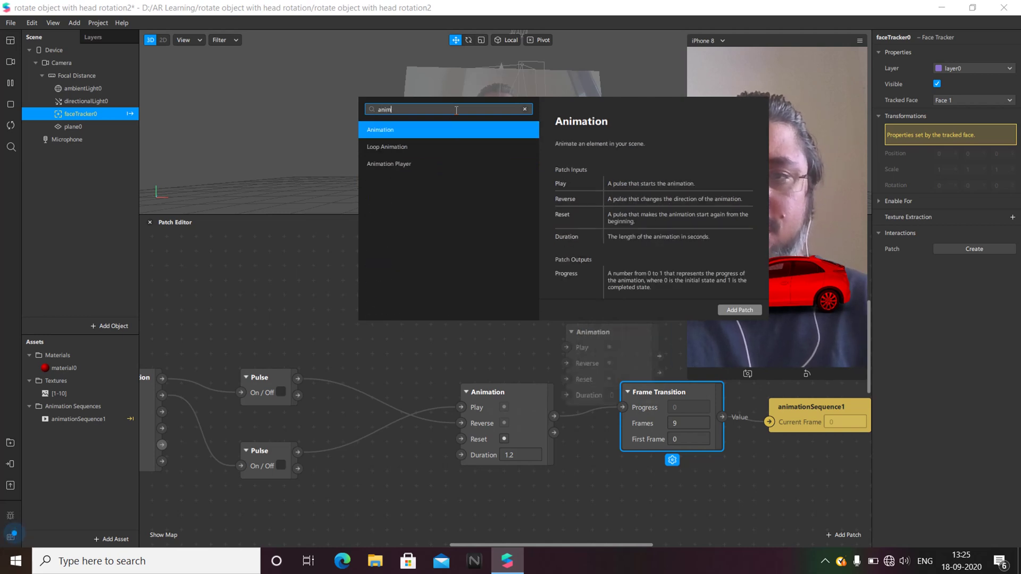